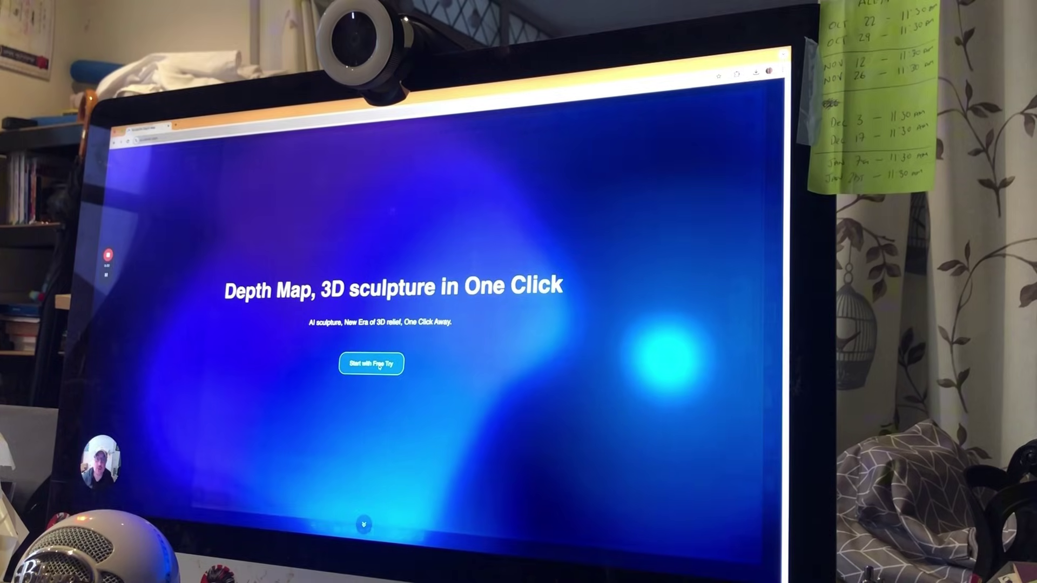
Open the image upload chooser under Depth Map Generation to start a free trial.
{"action": "left_click", "coordinate": [520, 368]}
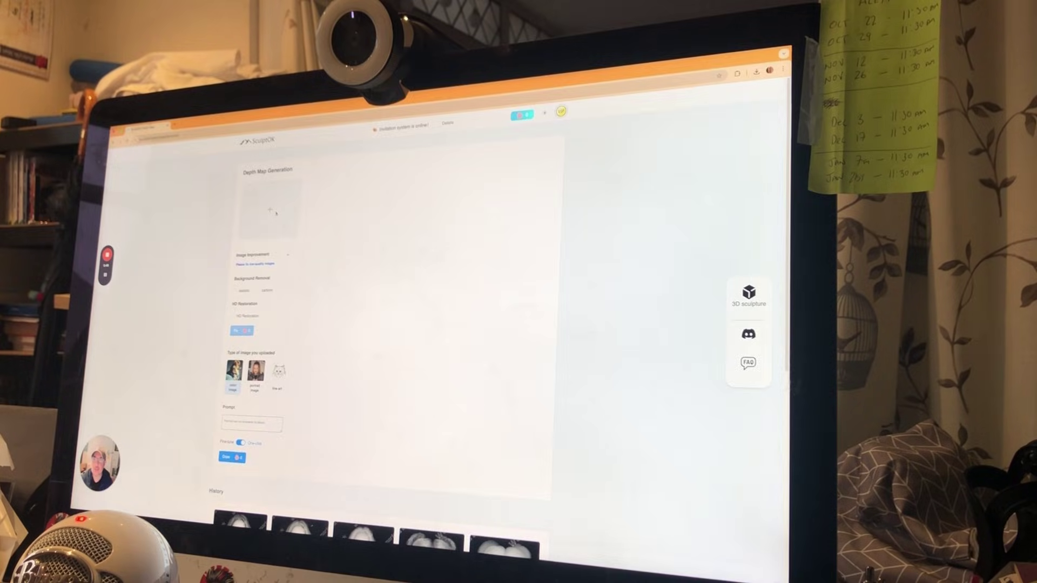
Select t1.jpeg in the 'Pictures to make depth maps' folder.
{"action": "left_click", "coordinate": [209, 240]}
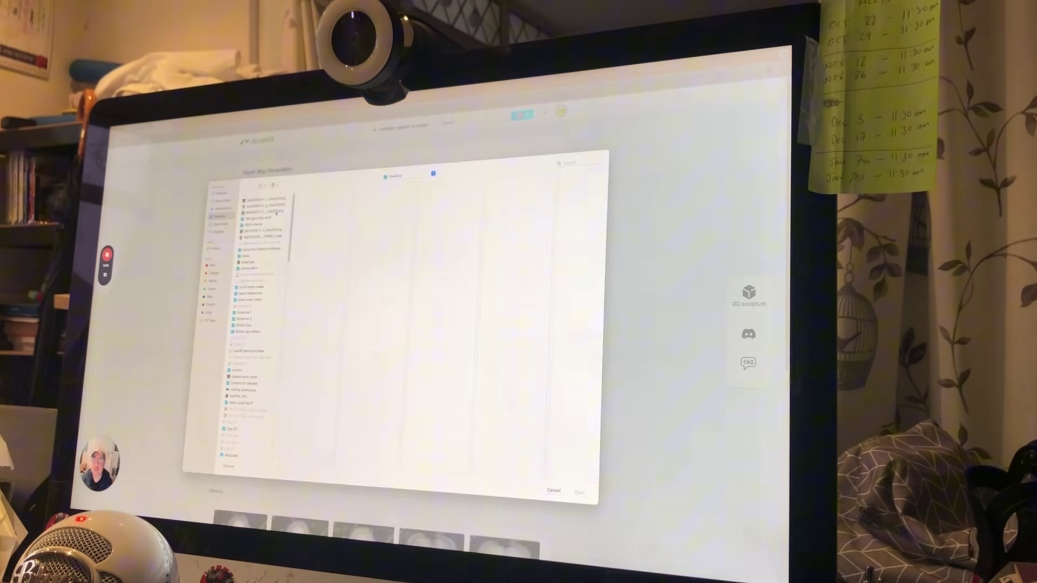
{"action": "scroll", "coordinate": [273, 244], "scroll_direction": "down", "scroll_amount": 15}
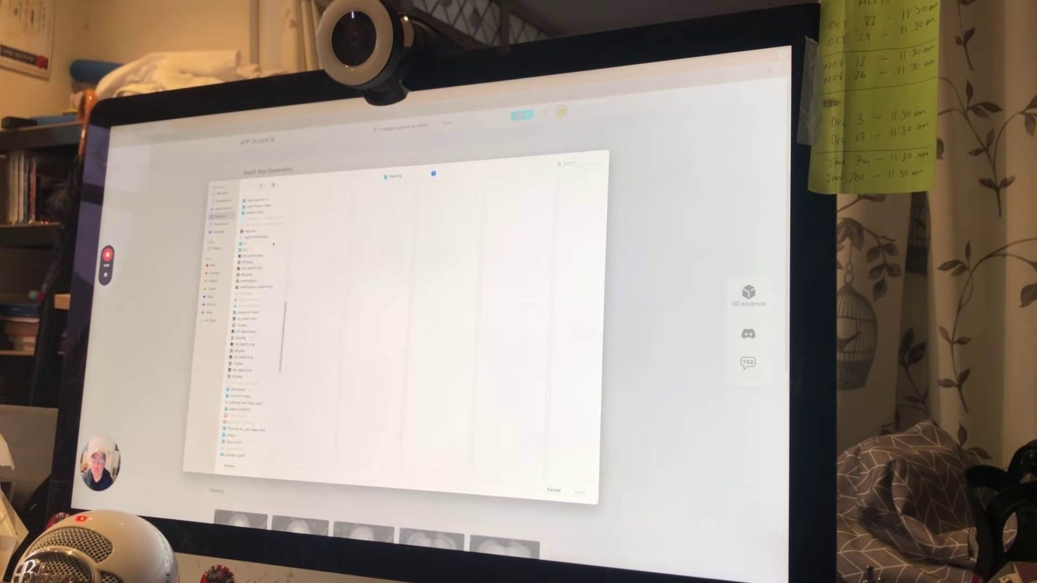
{"action": "scroll", "coordinate": [273, 244], "scroll_direction": "down", "scroll_amount": 4}
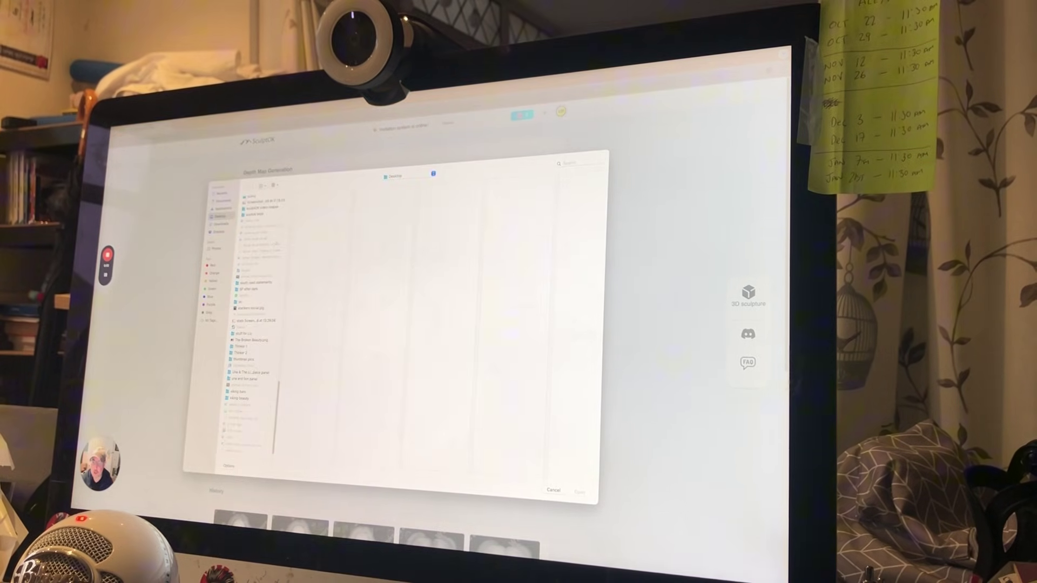
{"action": "scroll", "coordinate": [257, 298], "scroll_direction": "up", "scroll_amount": 10}
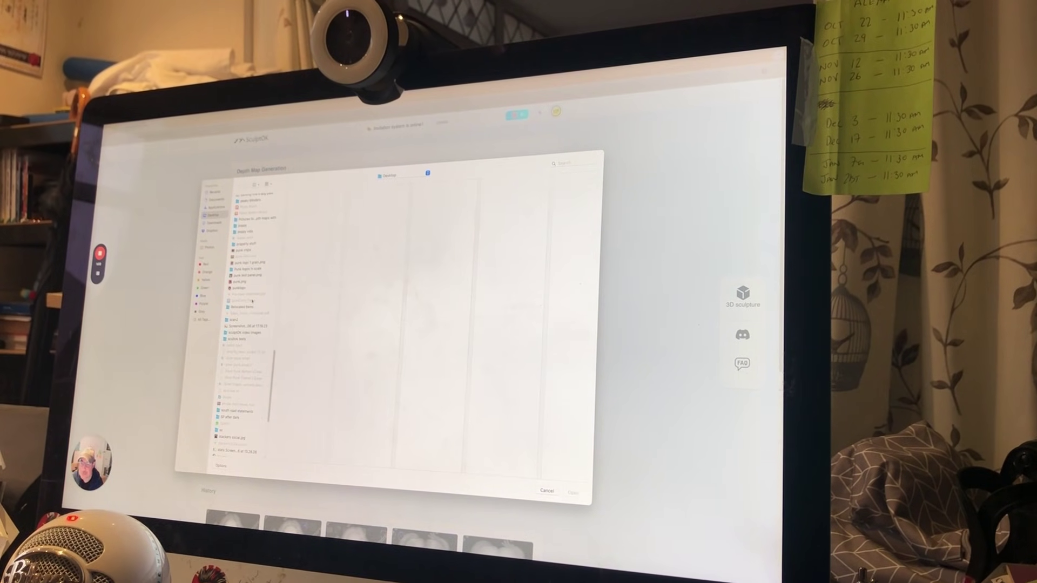
{"action": "scroll", "coordinate": [249, 298], "scroll_direction": "down", "scroll_amount": 5}
{"action": "scroll", "coordinate": [250, 305], "scroll_direction": "up", "scroll_amount": 5}
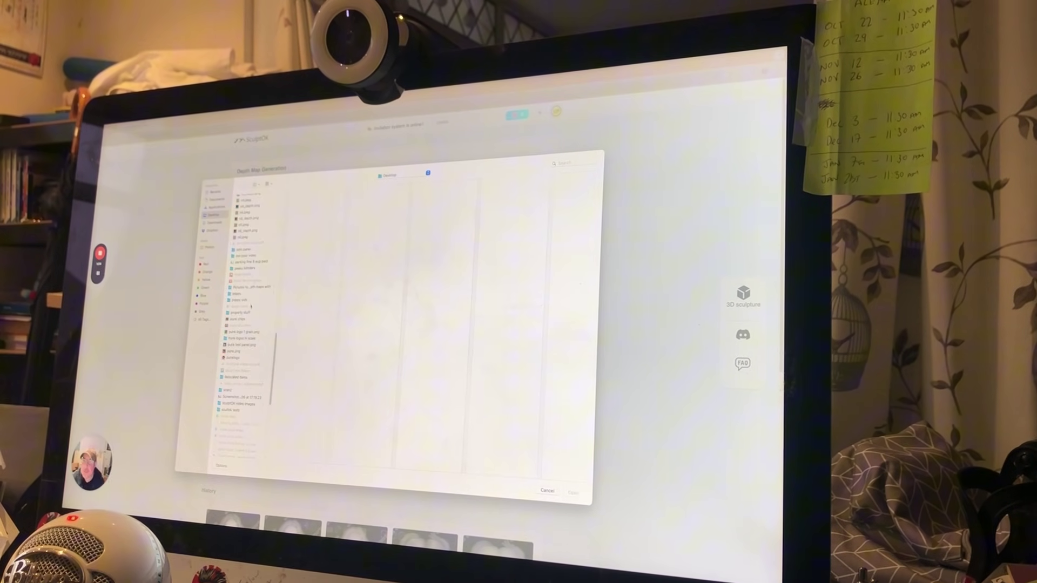
{"action": "left_click", "coordinate": [258, 289]}
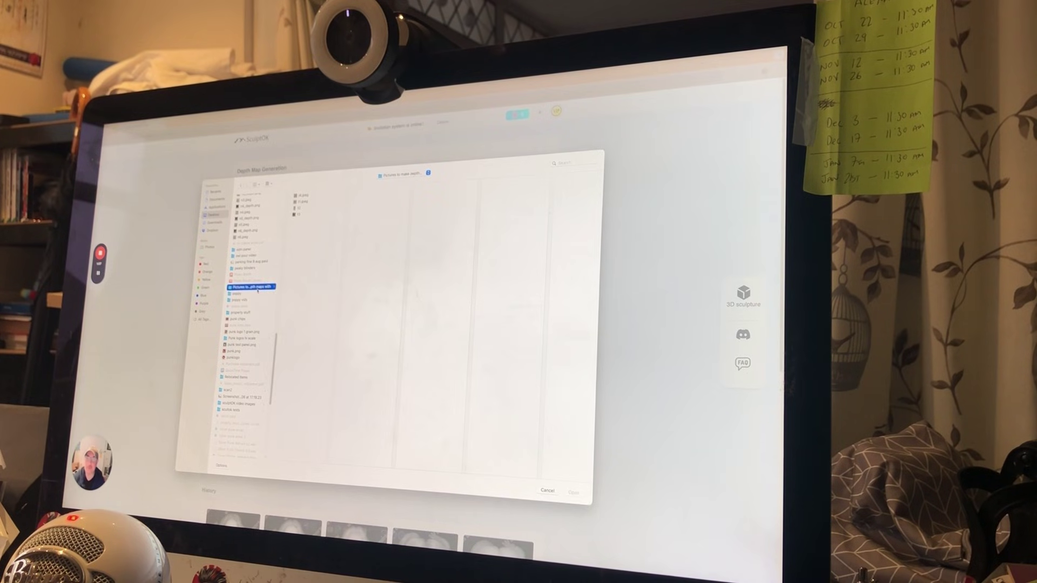
{"action": "left_click", "coordinate": [303, 202]}
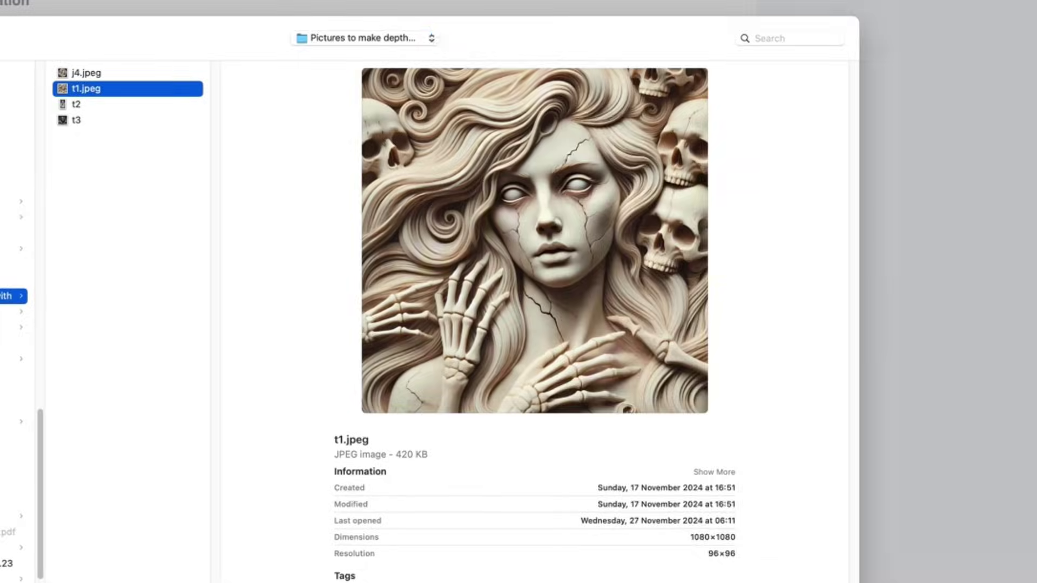
Upload t1.jpeg as the source image, keeping 'color image' as its type.
{"action": "key", "text": "Return"}
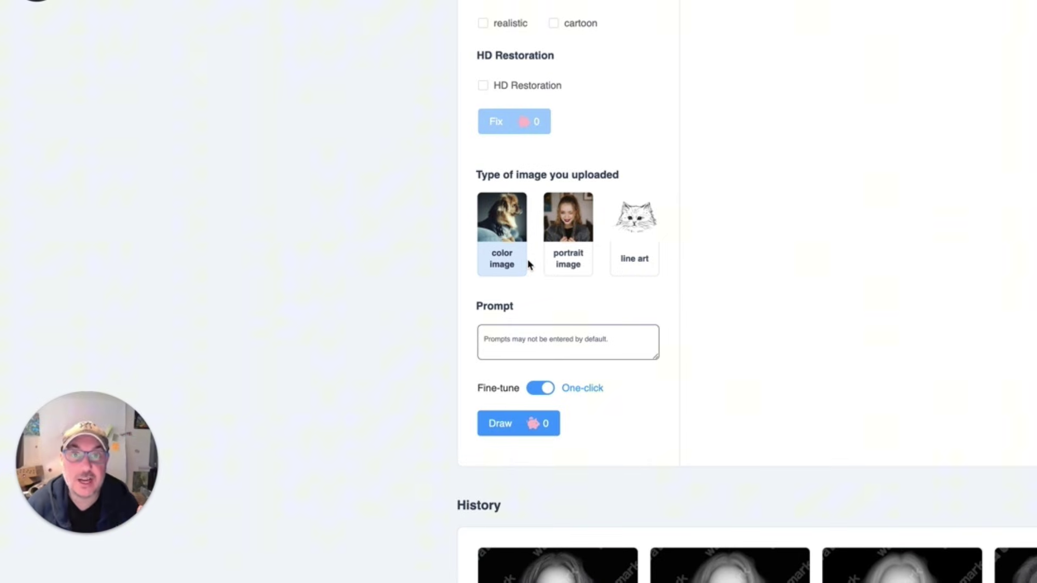
Draw four grayscale depth maps from the t1.jpeg skull-and-hands relief.
{"action": "left_click", "coordinate": [498, 429]}
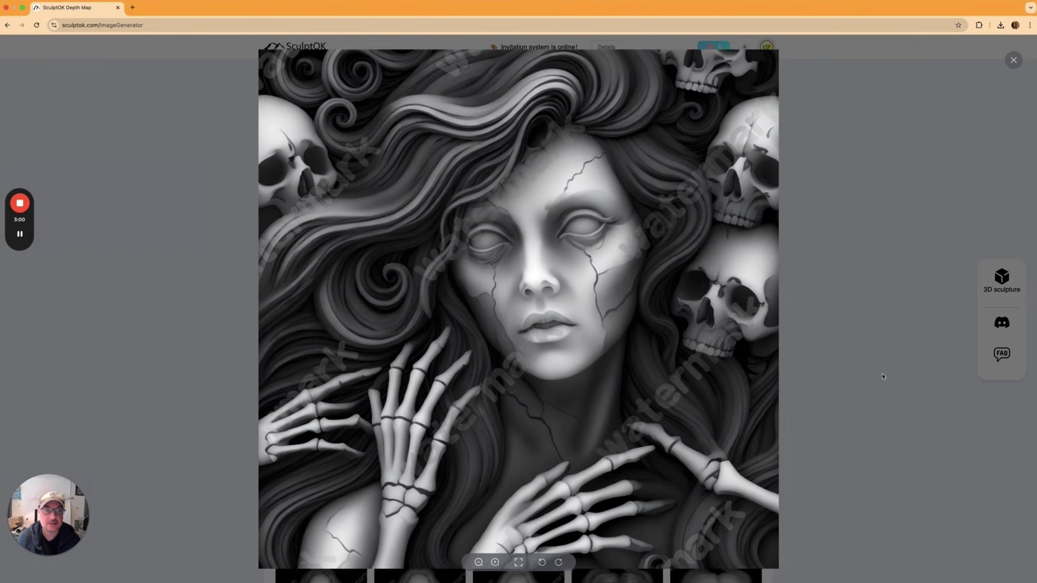
Close the open preview and inspect the top-right depth map enlarged.
{"action": "left_click", "coordinate": [1013, 60]}
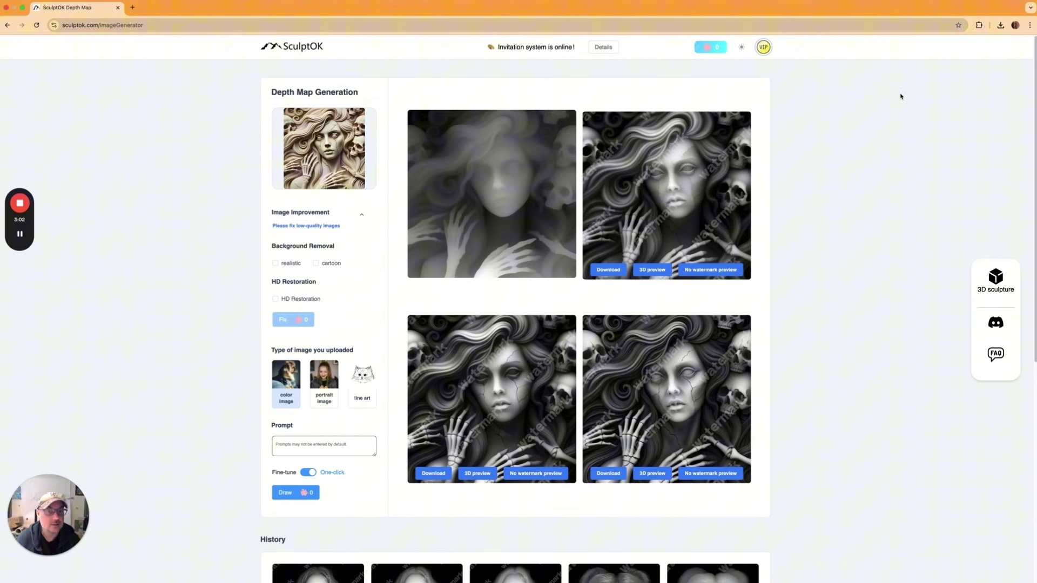
{"action": "left_click", "coordinate": [676, 157]}
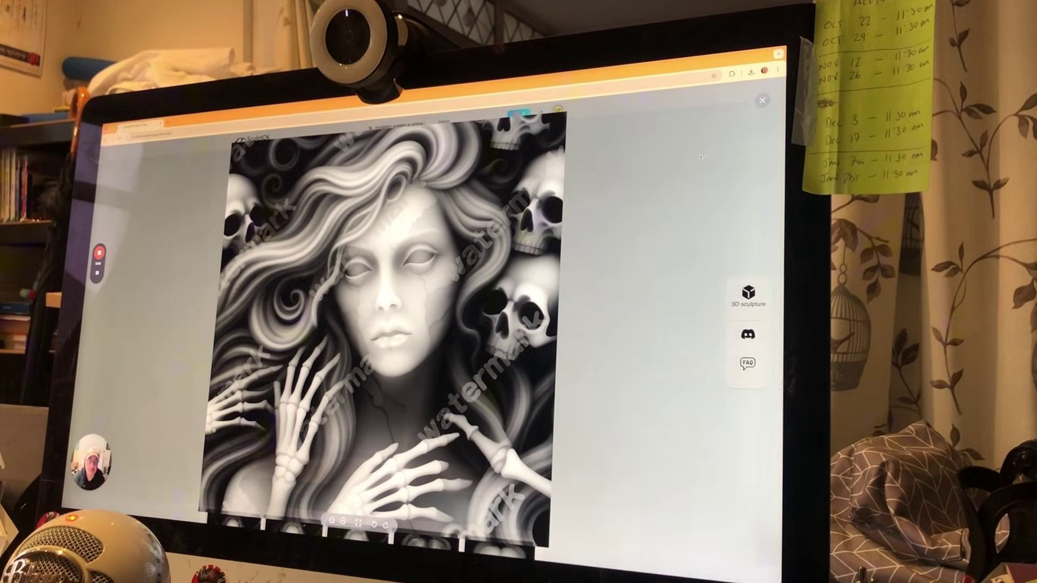
{"action": "left_click", "coordinate": [762, 101]}
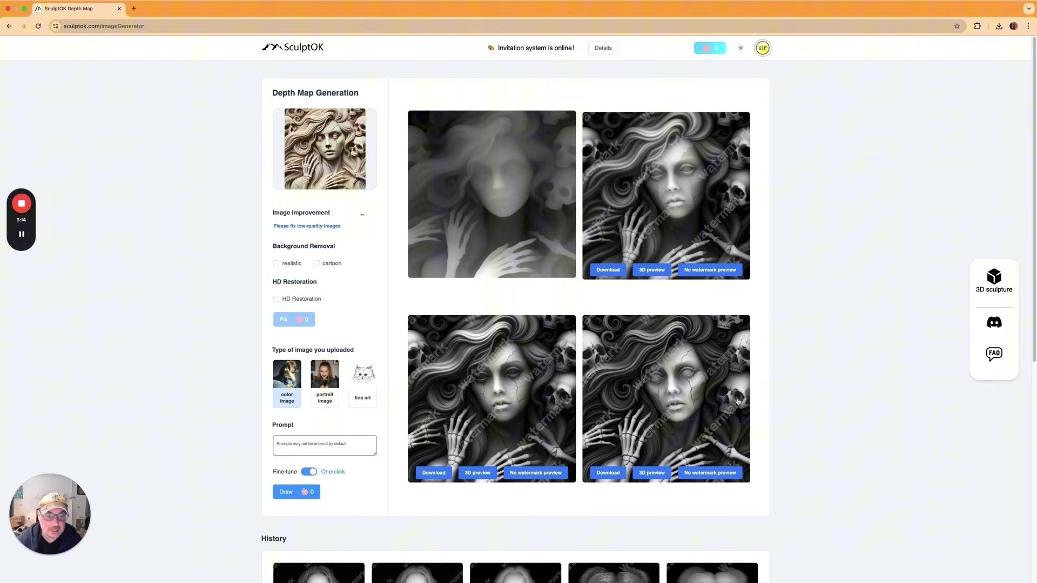
Download the bottom-right depth map as a watermark-free HD PNG, then reopen the file chooser.
{"action": "left_click", "coordinate": [601, 473]}
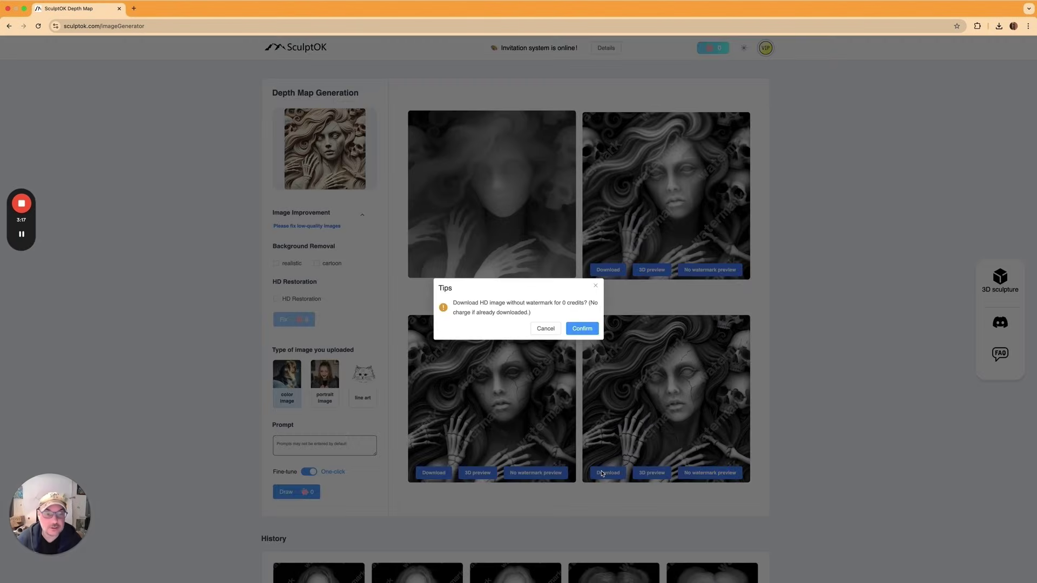
{"action": "left_click", "coordinate": [582, 330]}
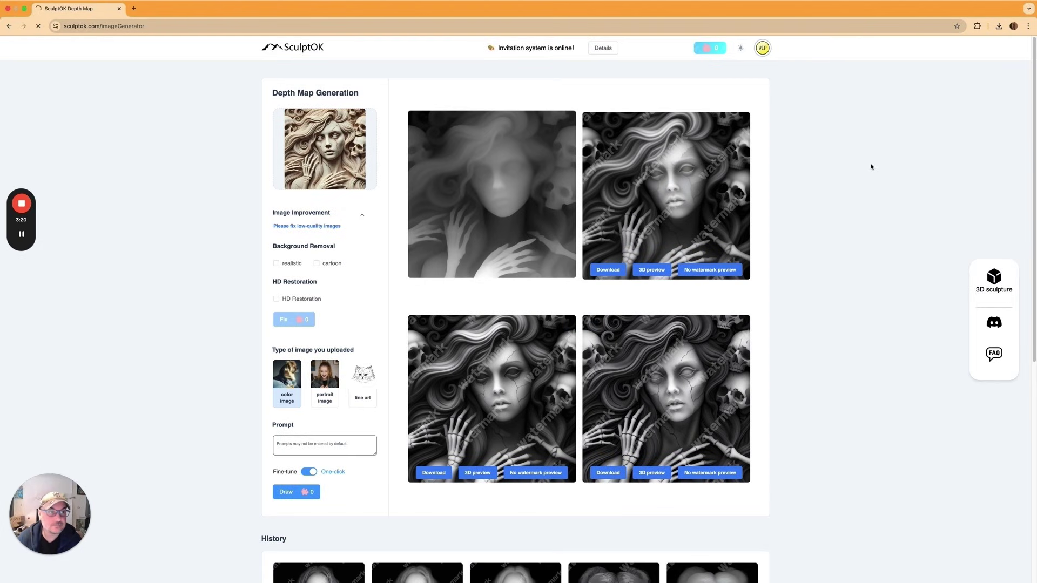
{"action": "left_click", "coordinate": [1001, 28]}
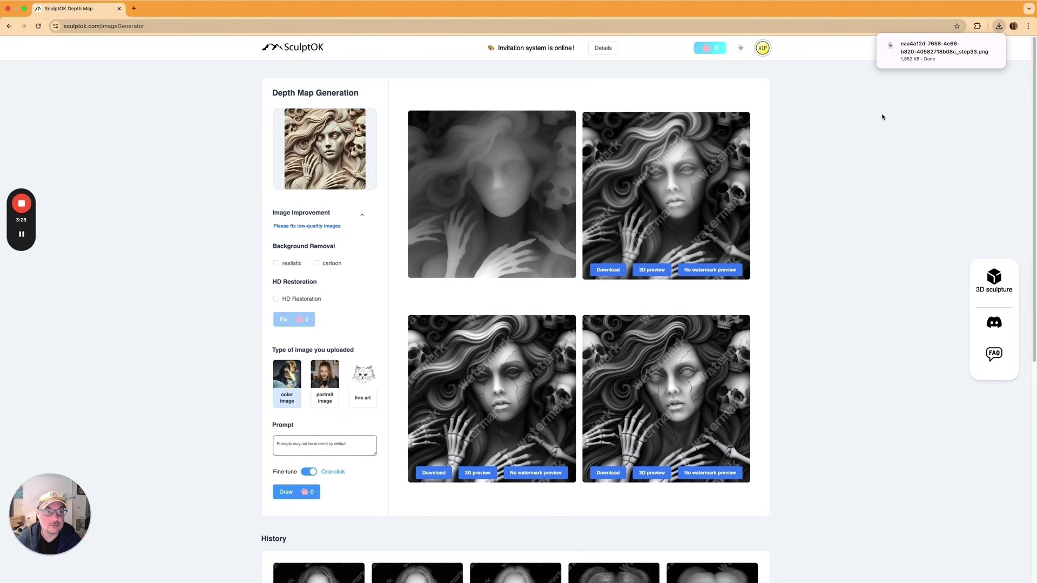
{"action": "left_click", "coordinate": [325, 161]}
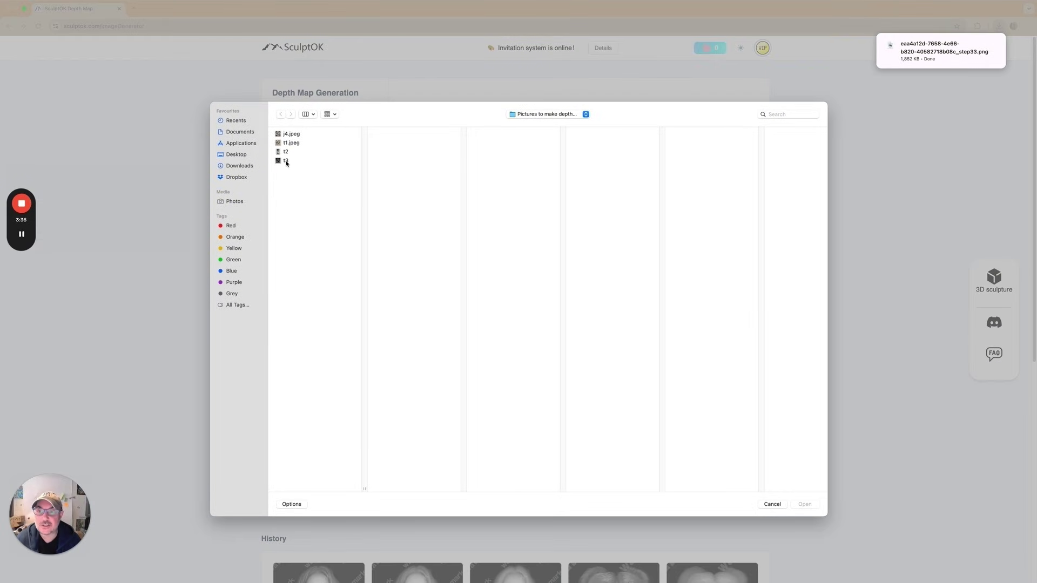
Upload t3, the screaming man in round glasses portrait, as the new source.
{"action": "left_click", "coordinate": [286, 161]}
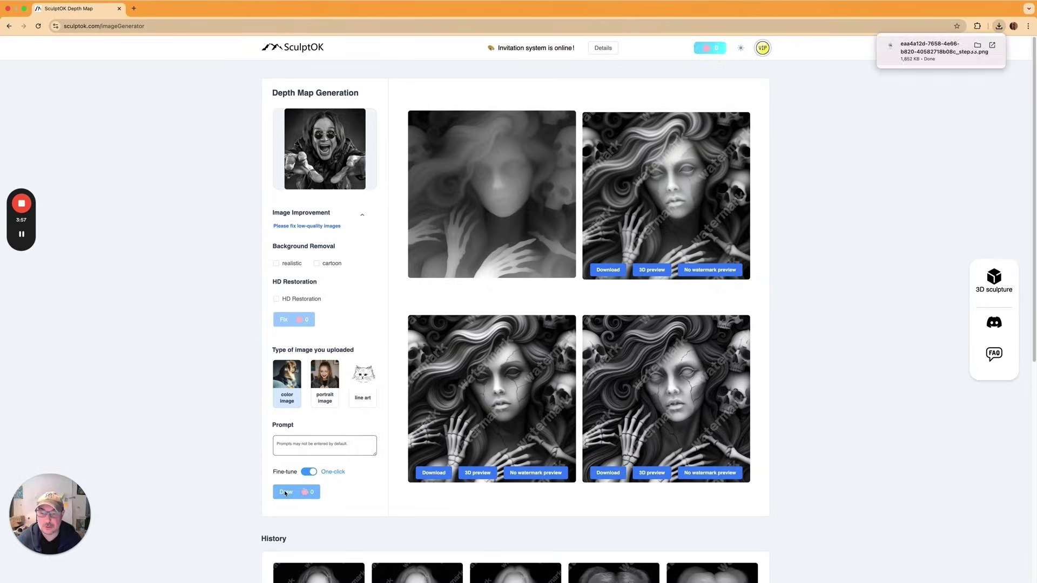
Draw four depth maps from the t3 portrait and enlarge one result.
{"action": "left_click", "coordinate": [218, 456]}
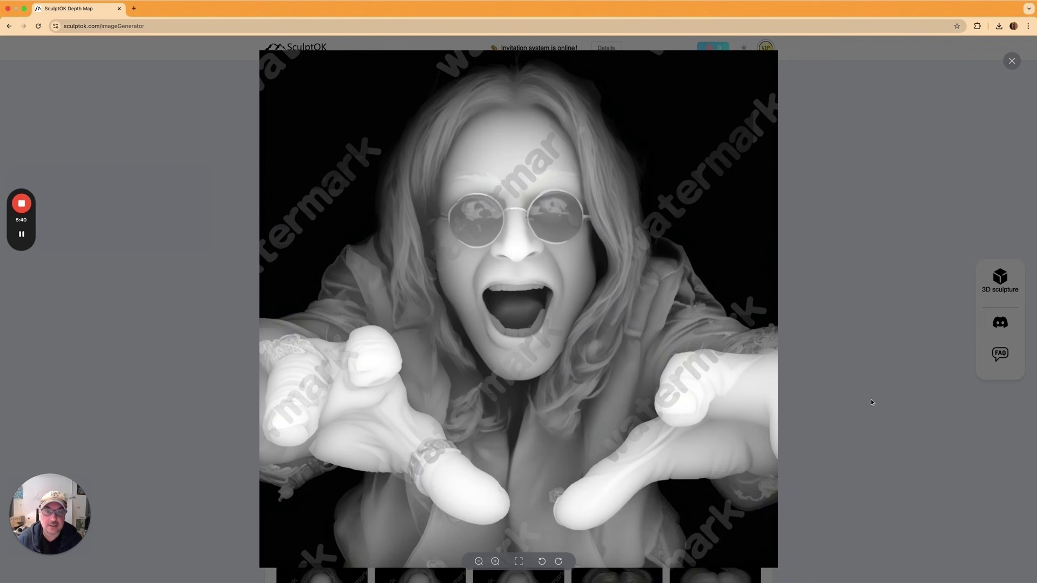
{"action": "left_click", "coordinate": [871, 401]}
{"action": "left_click", "coordinate": [434, 473]}
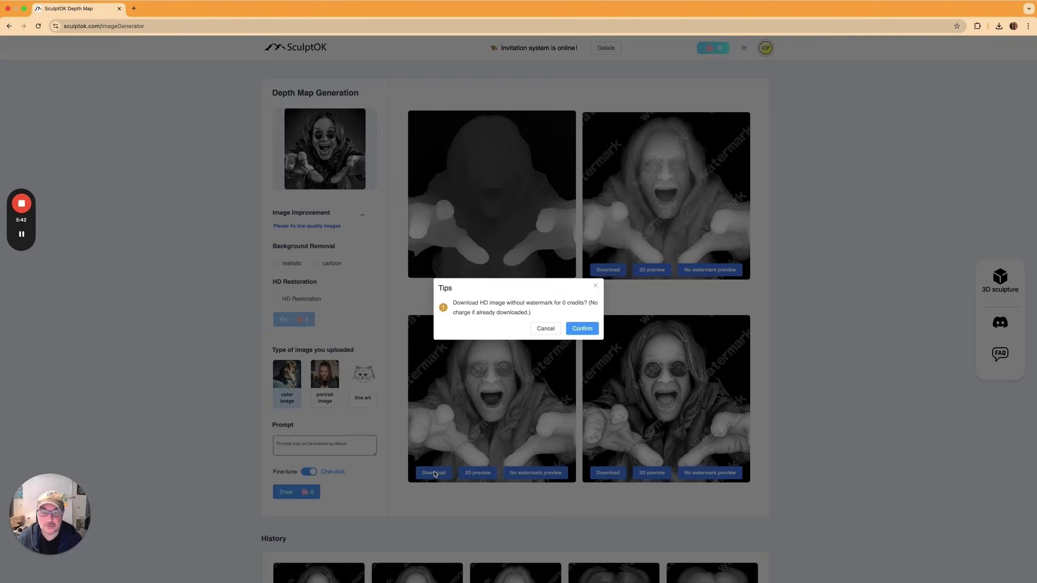
{"action": "left_click", "coordinate": [582, 328]}
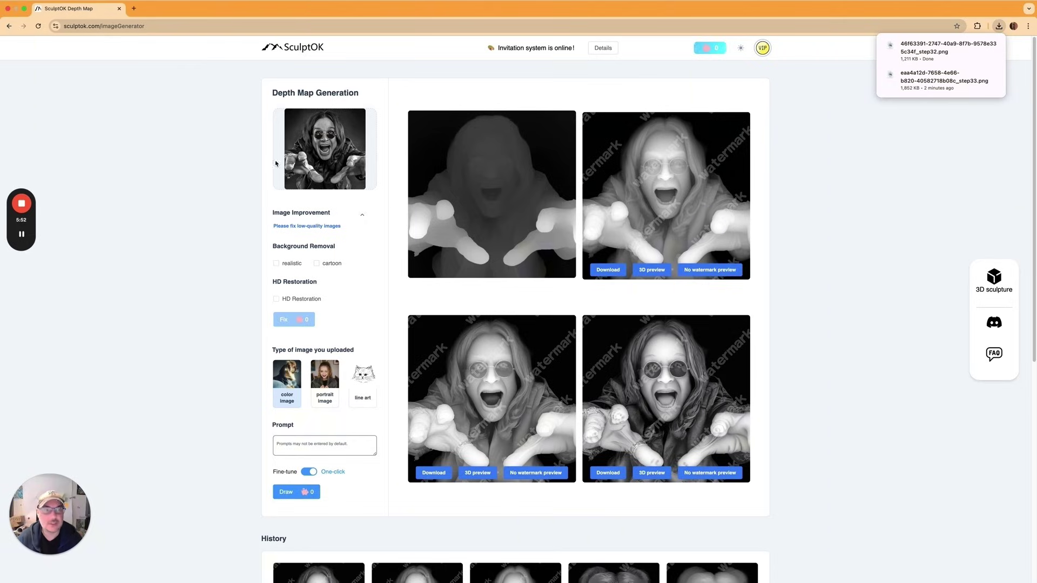
Swap the source image for j4.jpeg, the round Joker and Harley relief.
{"action": "left_click", "coordinate": [336, 141]}
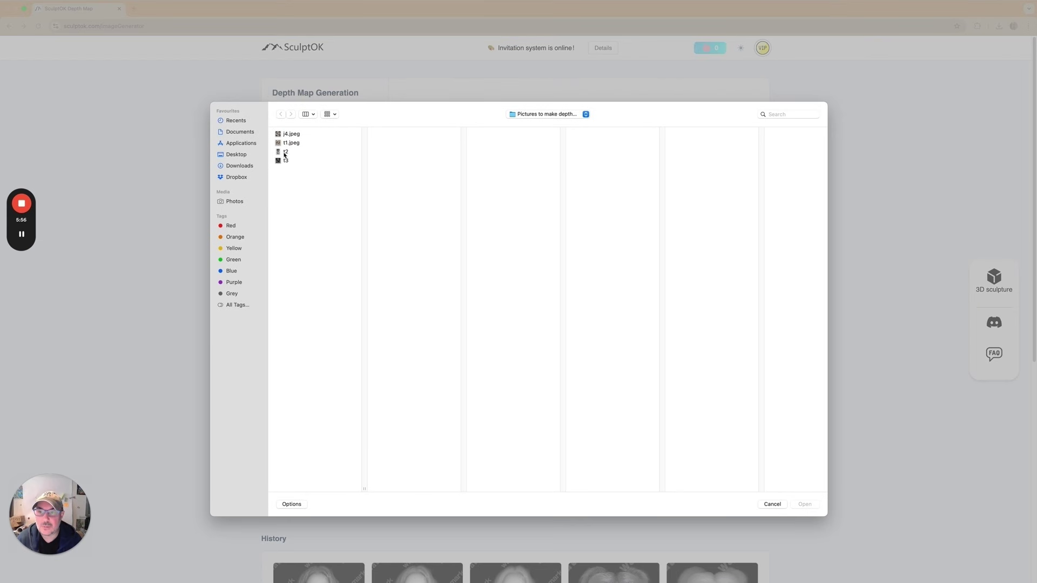
{"action": "left_click", "coordinate": [289, 137]}
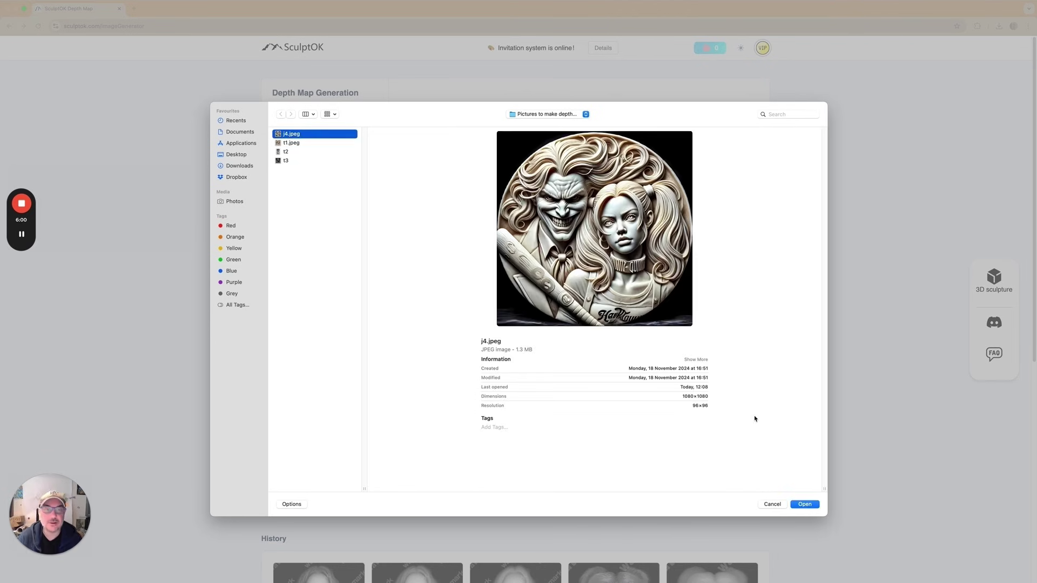
{"action": "left_click", "coordinate": [805, 504]}
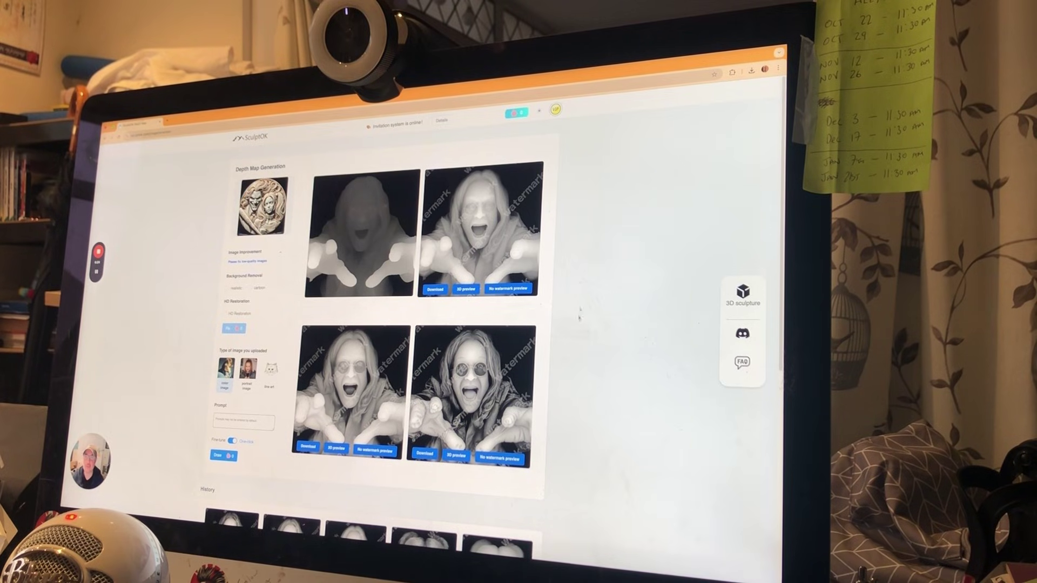
Draw four new depth maps from the j4.jpeg Joker and Harley image.
{"action": "left_click", "coordinate": [222, 455]}
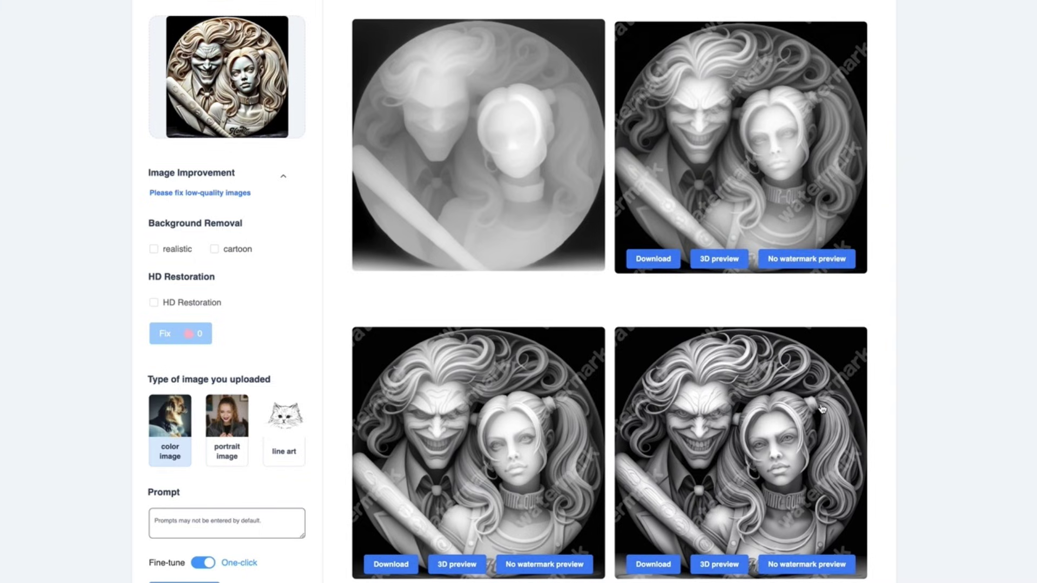
Preview the lower-right Joker and Harley result, then download it as a watermark-free HD PNG.
{"action": "left_click", "coordinate": [702, 414]}
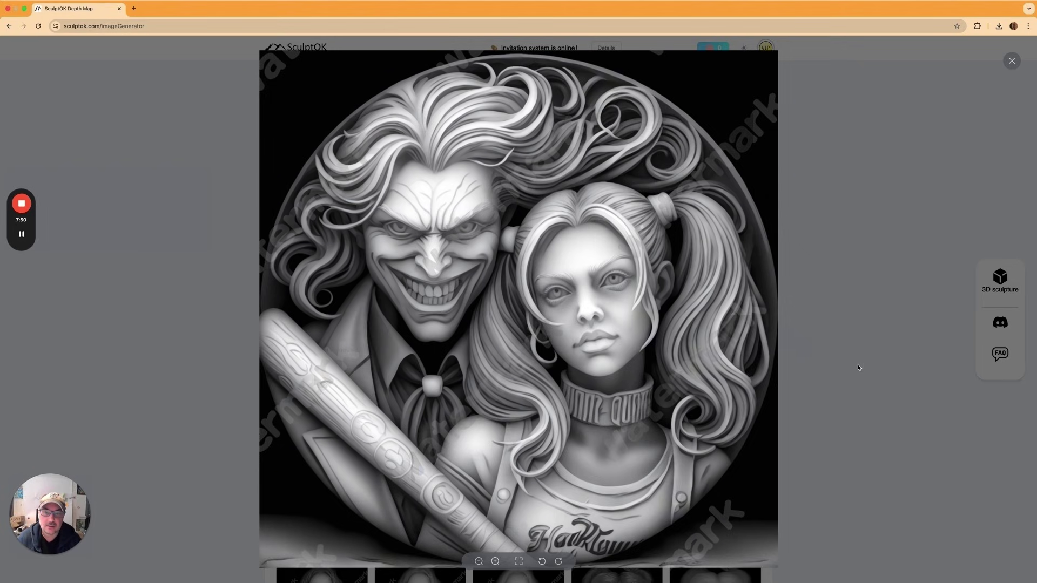
{"action": "left_click", "coordinate": [928, 379]}
{"action": "left_click", "coordinate": [608, 473]}
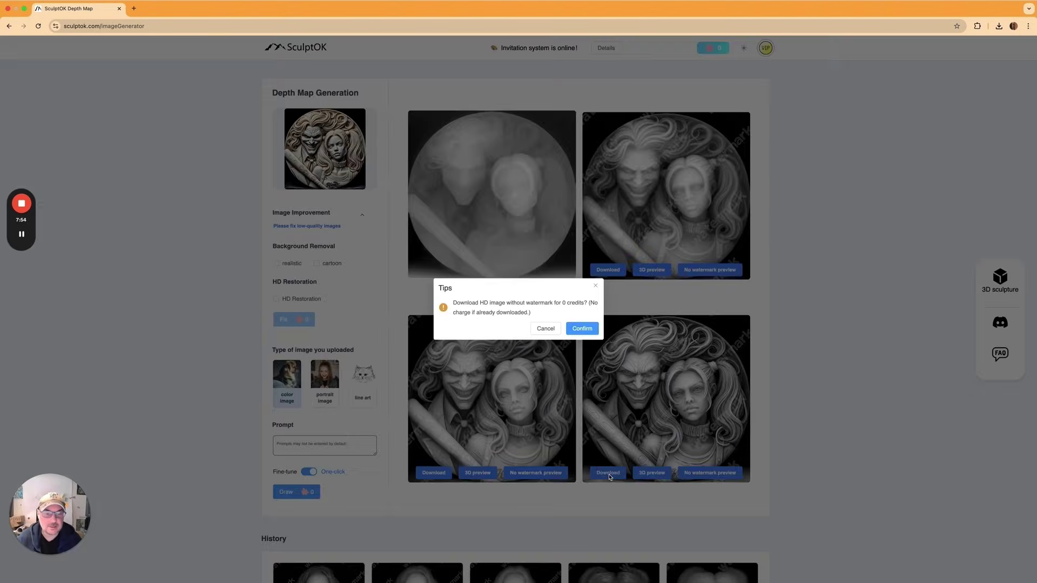
{"action": "left_click", "coordinate": [583, 328]}
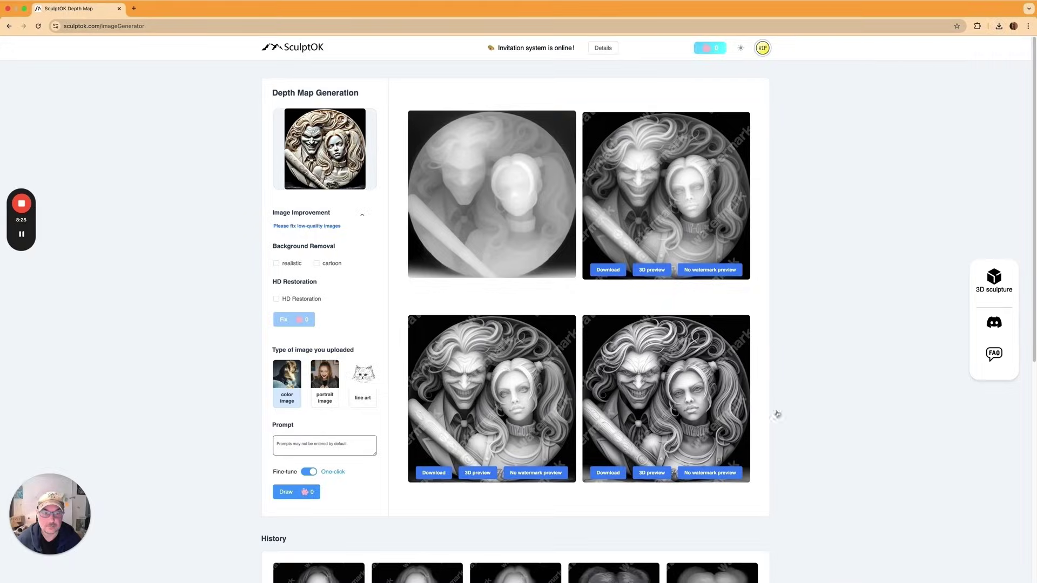
Open the 3D sculpture generator with a minimum thickness of 2 mm.
{"action": "left_click", "coordinate": [992, 280]}
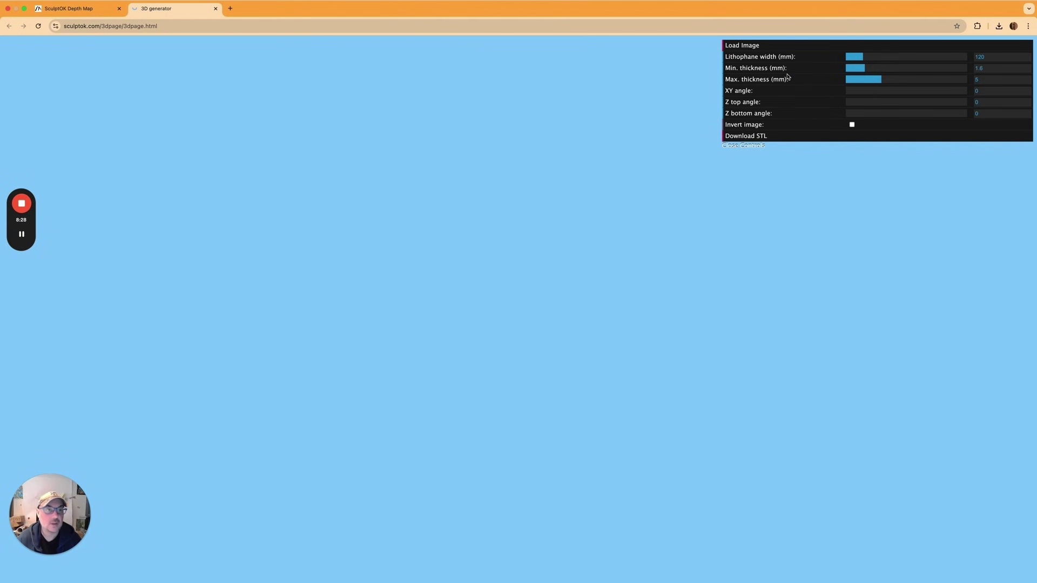
{"action": "left_click_drag", "start_coordinate": [994, 69], "coordinate": [974, 71]}
{"action": "type", "text": "2"}
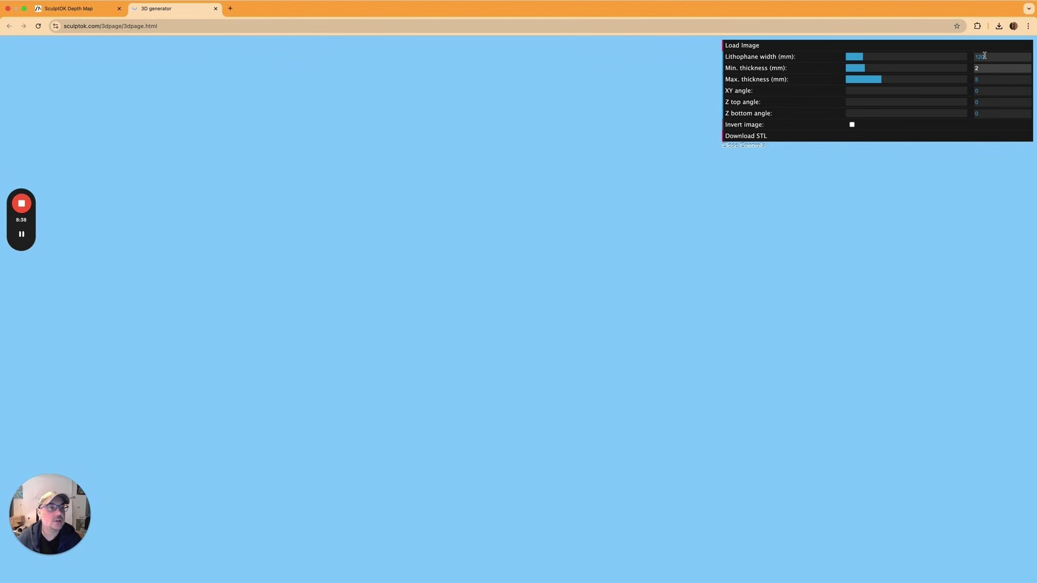
Load the downloaded Joker and Harley depth map PNG from the Desktop as the relief.
{"action": "left_click", "coordinate": [740, 45]}
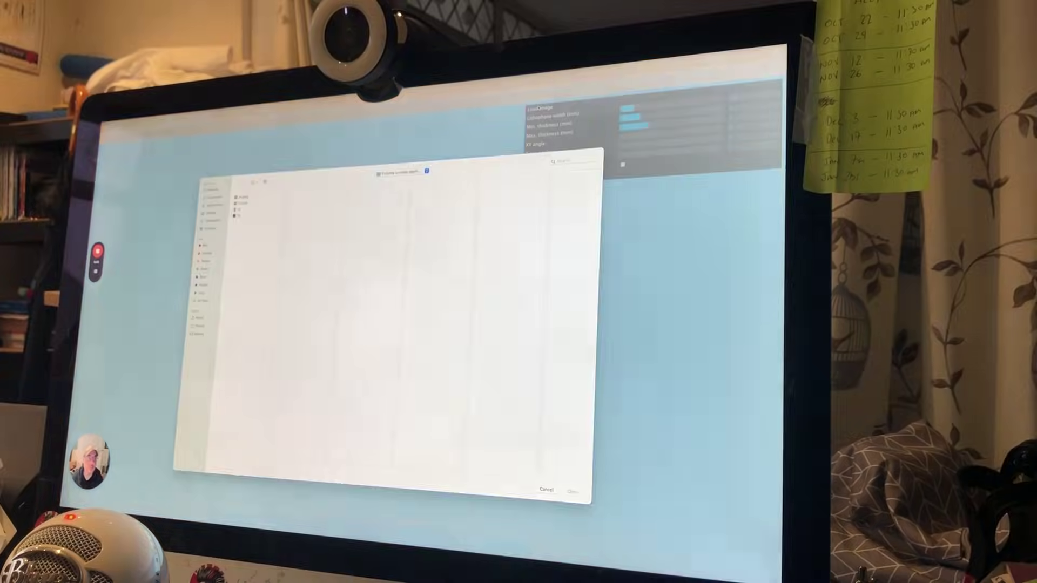
{"action": "left_click", "coordinate": [210, 213]}
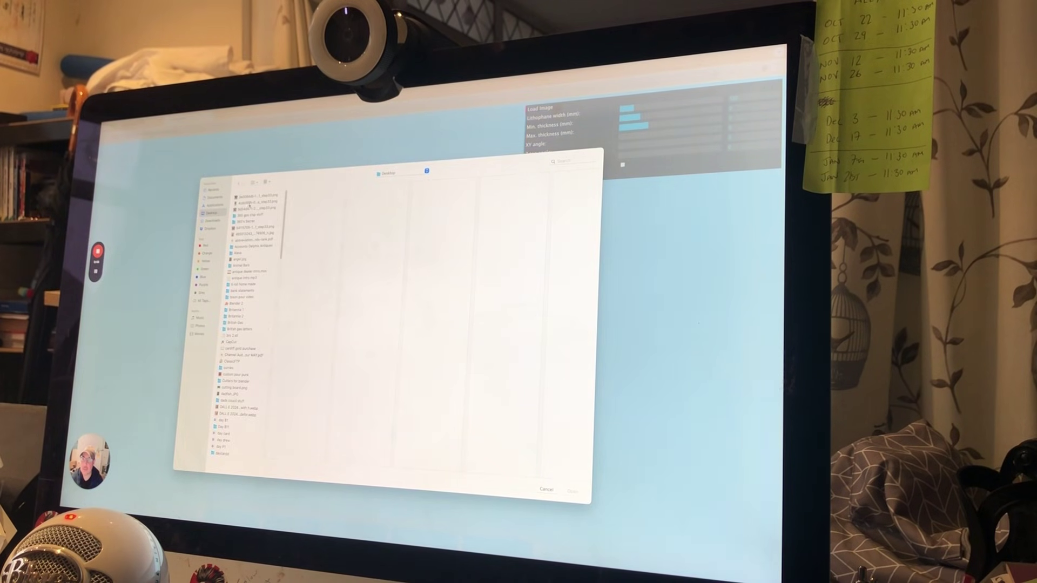
{"action": "left_click", "coordinate": [250, 208]}
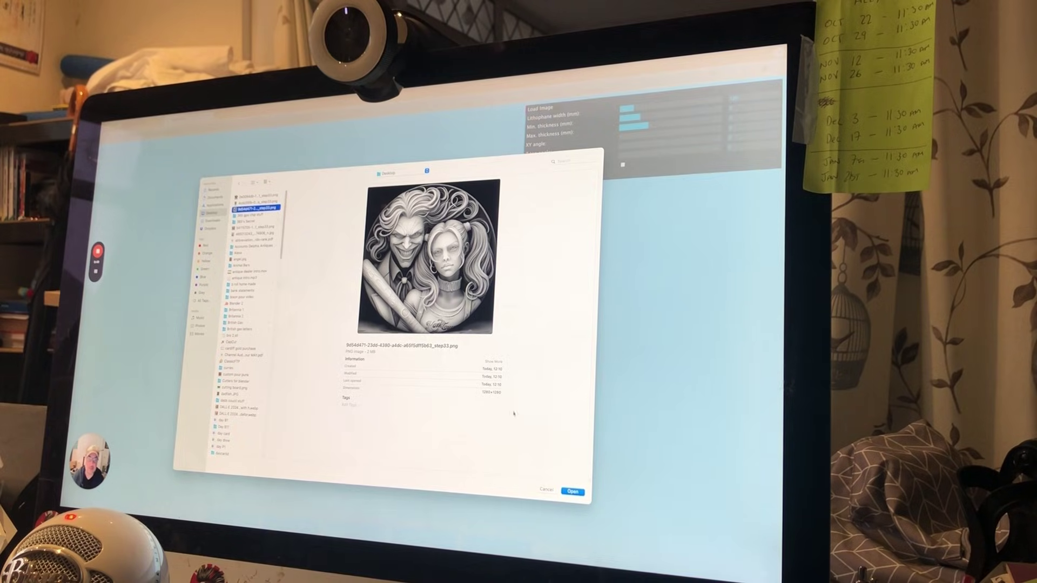
{"action": "left_click", "coordinate": [571, 491]}
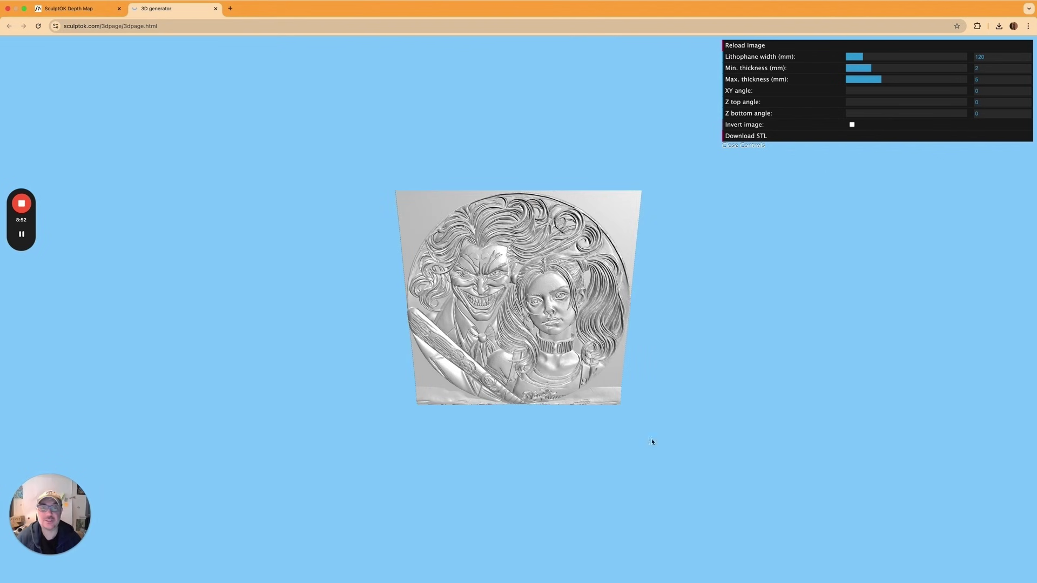
{"action": "left_click_drag", "start_coordinate": [656, 423], "coordinate": [645, 390]}
{"action": "scroll", "coordinate": [645, 391], "scroll_direction": "up", "scroll_amount": 5}
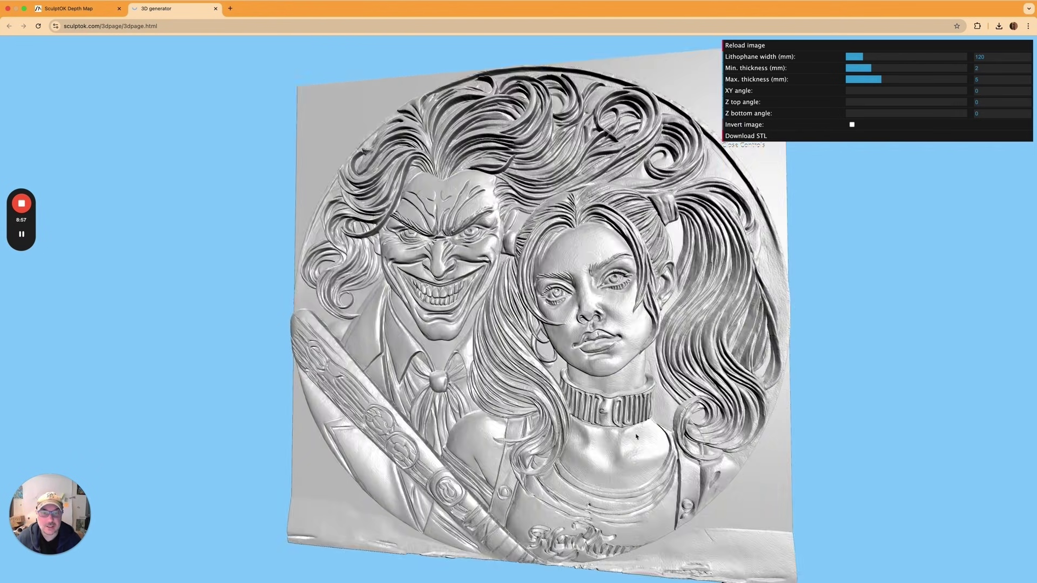
{"action": "mouse_move", "coordinate": [636, 436]}
{"action": "left_mouse_down"}
{"action": "mouse_move", "coordinate": [680, 445]}
{"action": "mouse_move", "coordinate": [644, 445]}
{"action": "left_mouse_up"}
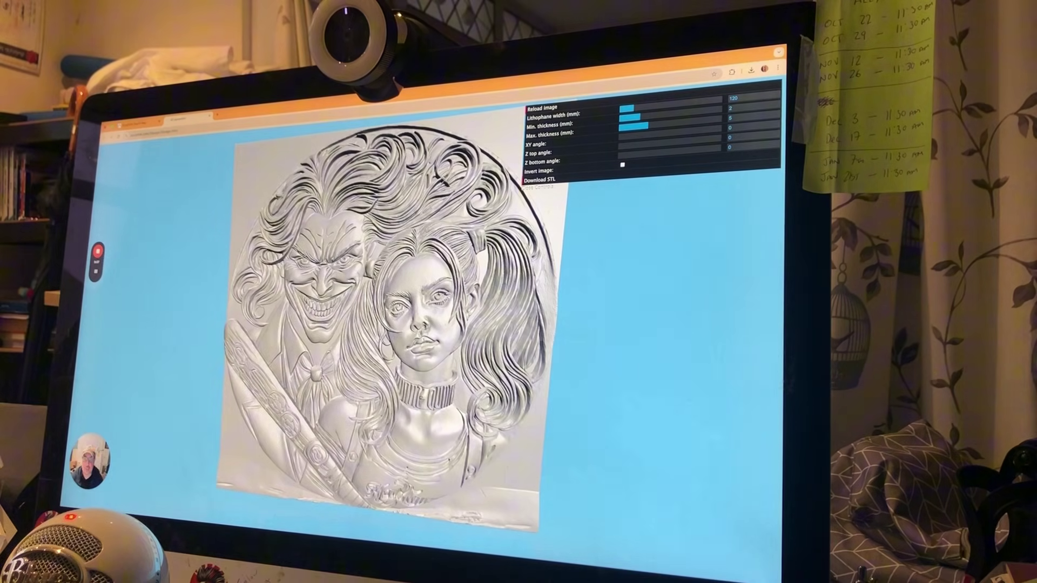
{"action": "left_click_drag", "start_coordinate": [506, 381], "coordinate": [465, 362]}
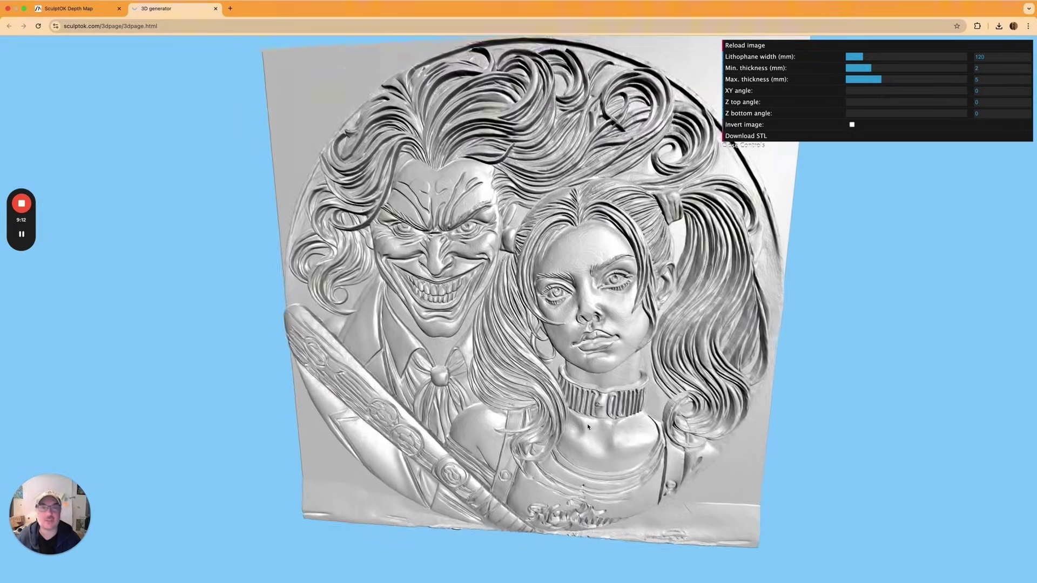
{"action": "left_click_drag", "start_coordinate": [540, 400], "coordinate": [588, 407]}
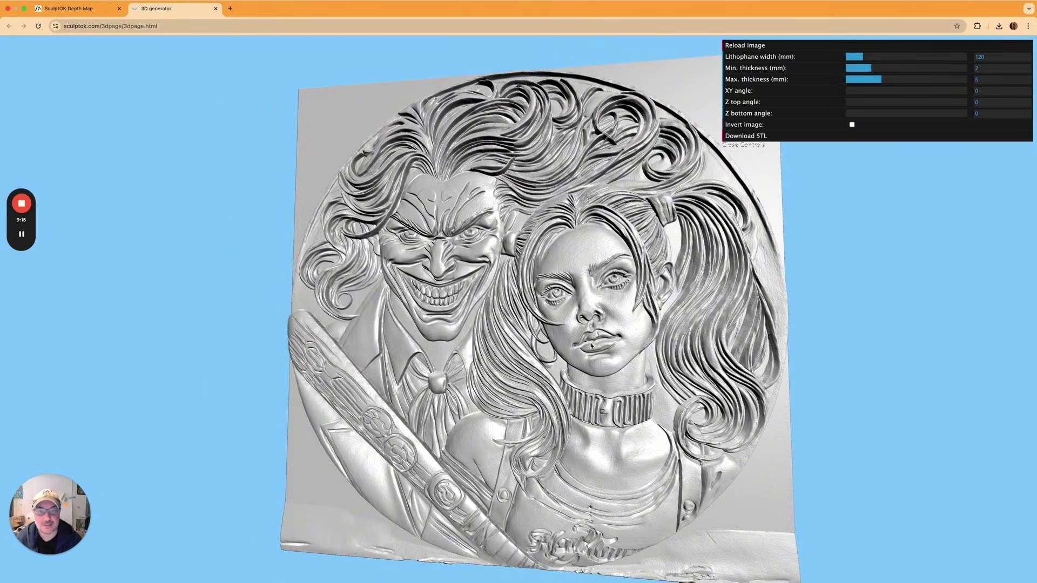
{"action": "left_click_drag", "start_coordinate": [592, 346], "coordinate": [724, 201]}
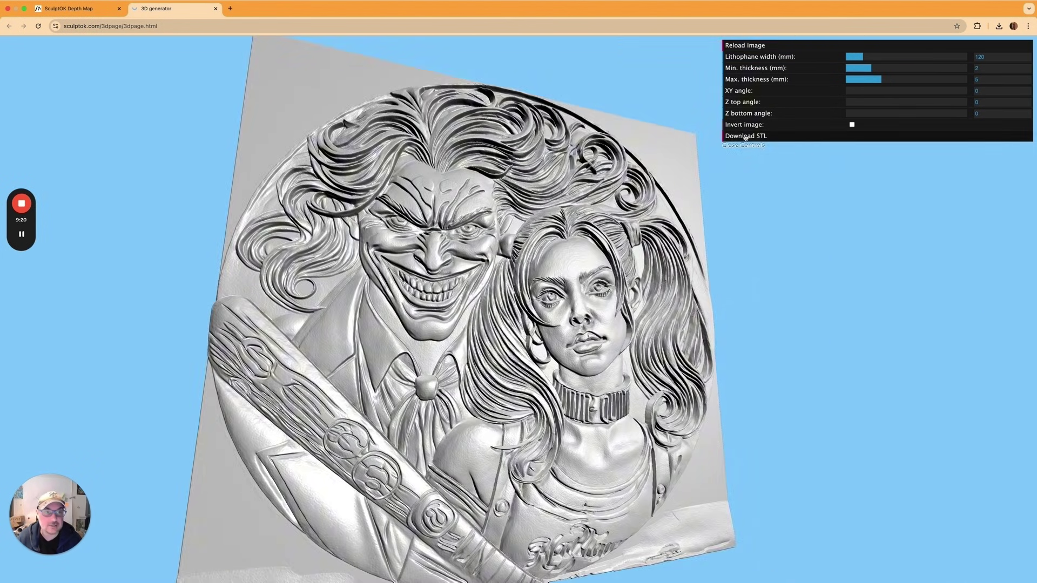
{"action": "left_click_drag", "start_coordinate": [465, 349], "coordinate": [440, 355]}
{"action": "scroll", "coordinate": [440, 355], "scroll_direction": "down", "scroll_amount": 3}
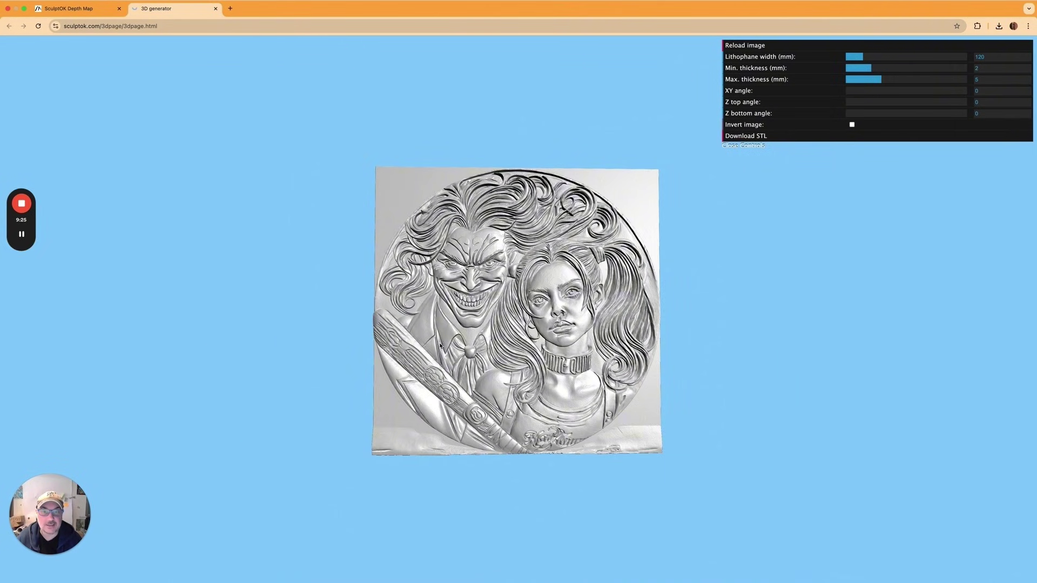
{"action": "scroll", "coordinate": [441, 344], "scroll_direction": "up", "scroll_amount": 5}
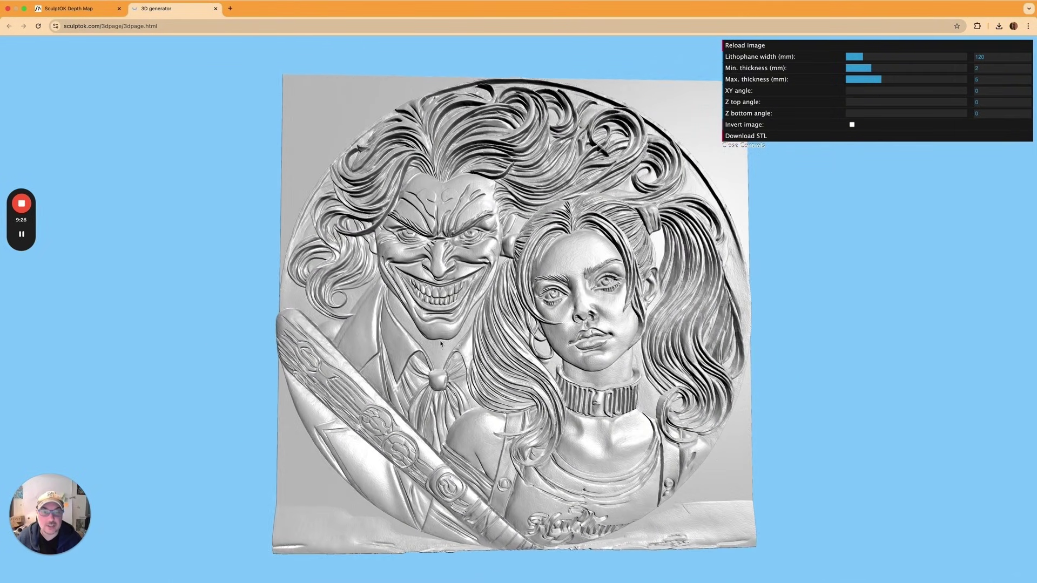